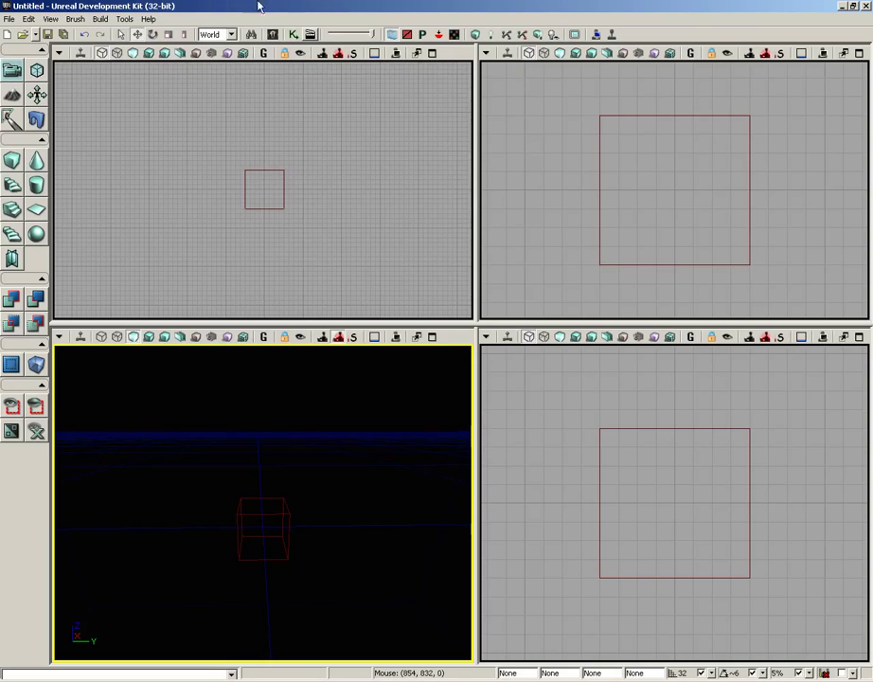
Create a new level with additive geometry style without saving the changes to the untitled map
left_click(6, 20)
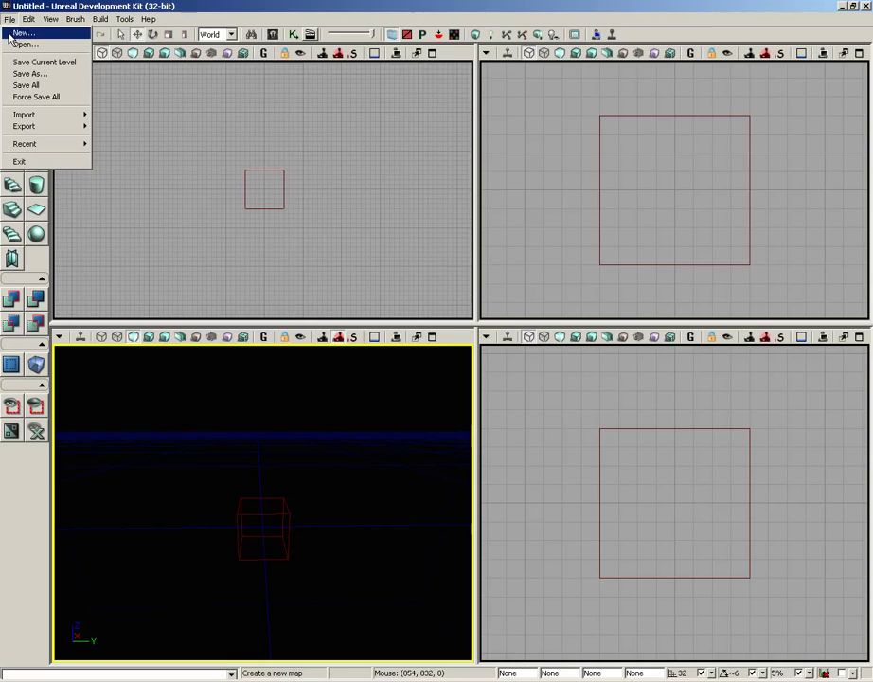
left_click(28, 32)
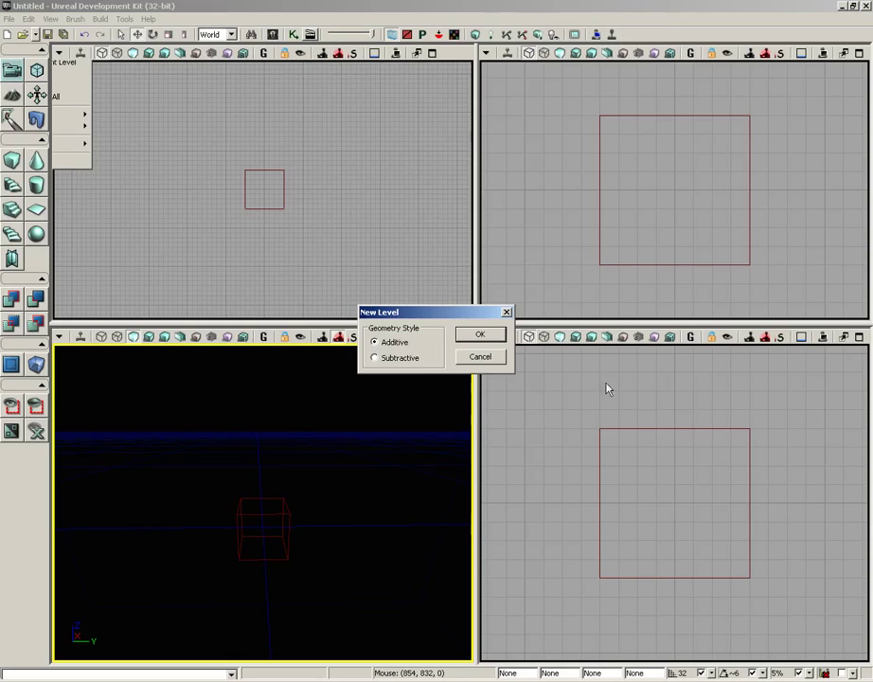
left_click(480, 335)
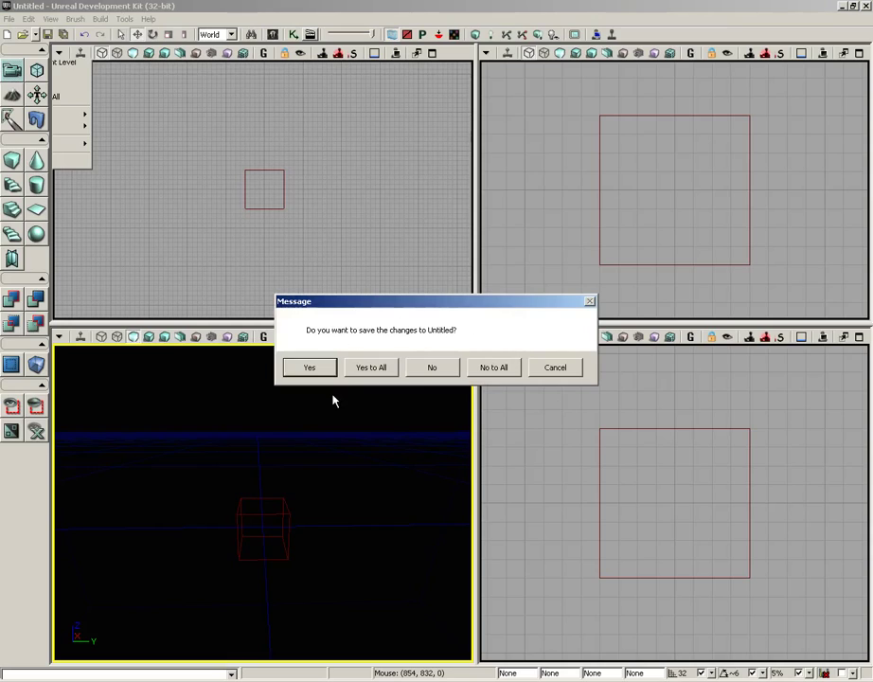
left_click(424, 371)
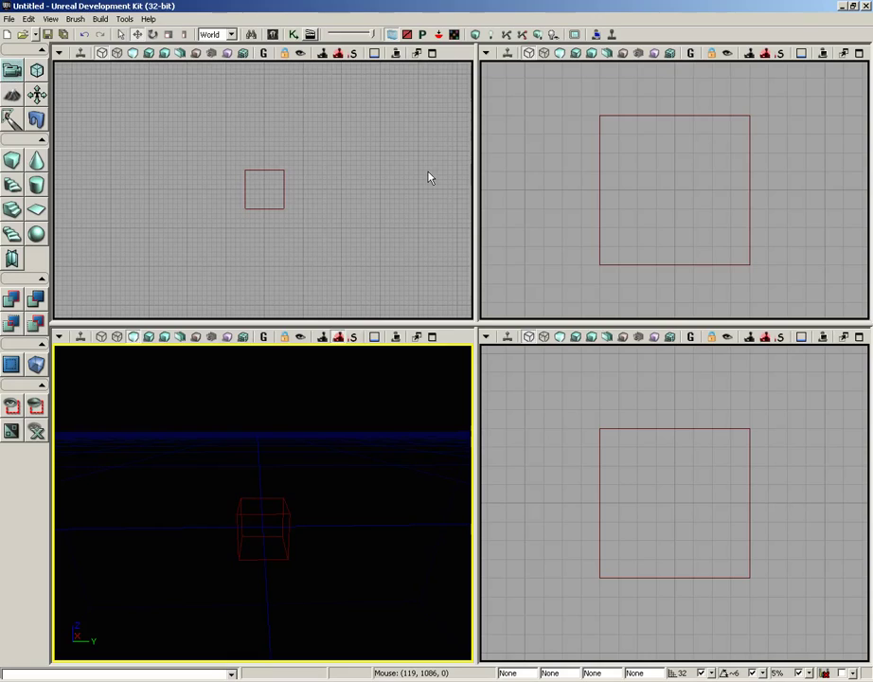
Build a cube builder brush with X 1088, Y 2080 and Z 32
right_click(12, 163)
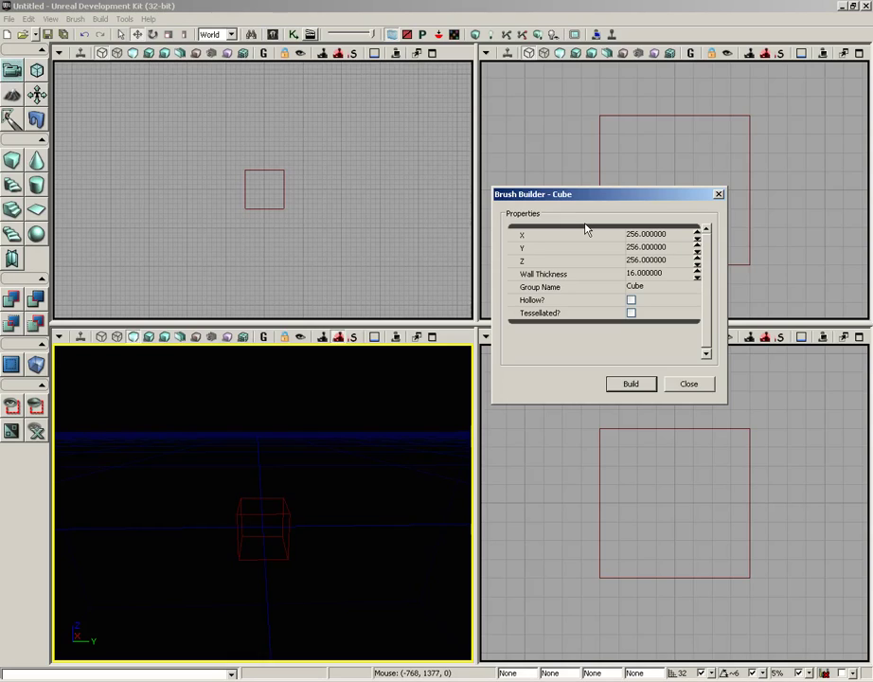
left_click(656, 234)
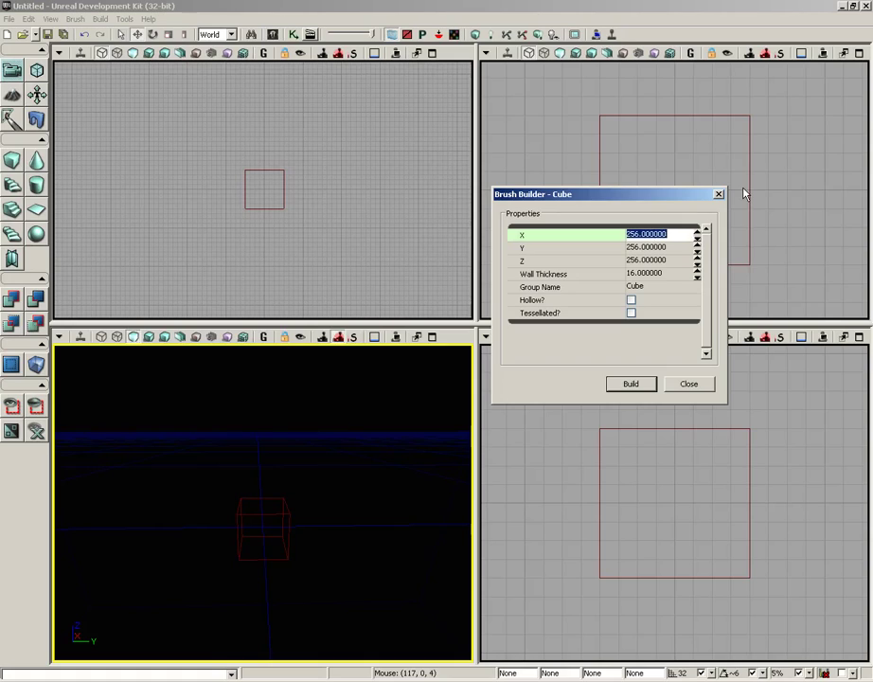
type("188")
key("BackSpace")
key("BackSpace")
type("88")
key("BackSpace")
key("BackSpace")
type("088")
key("Tab")
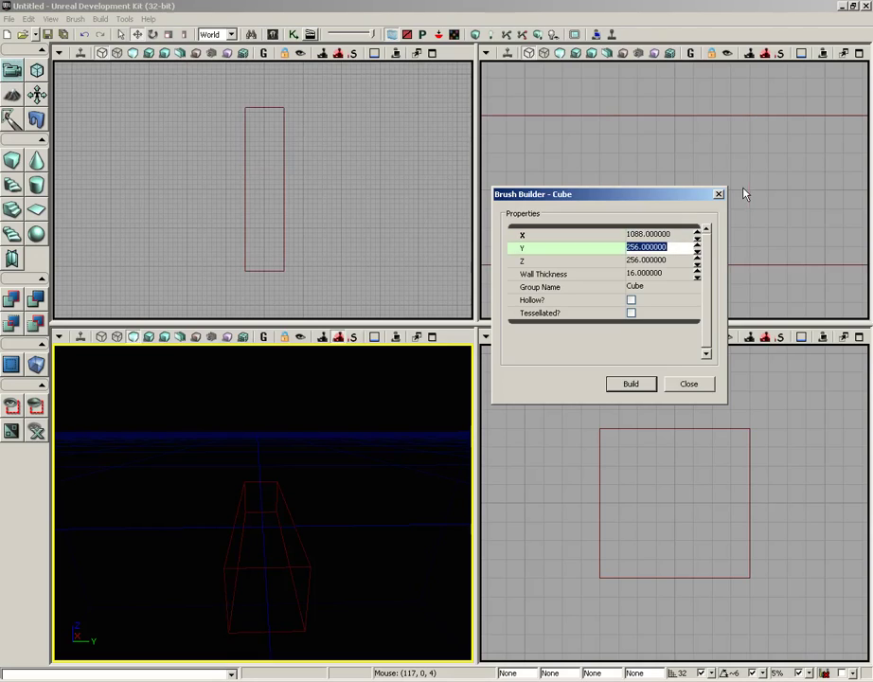
type("2080")
key("Tab")
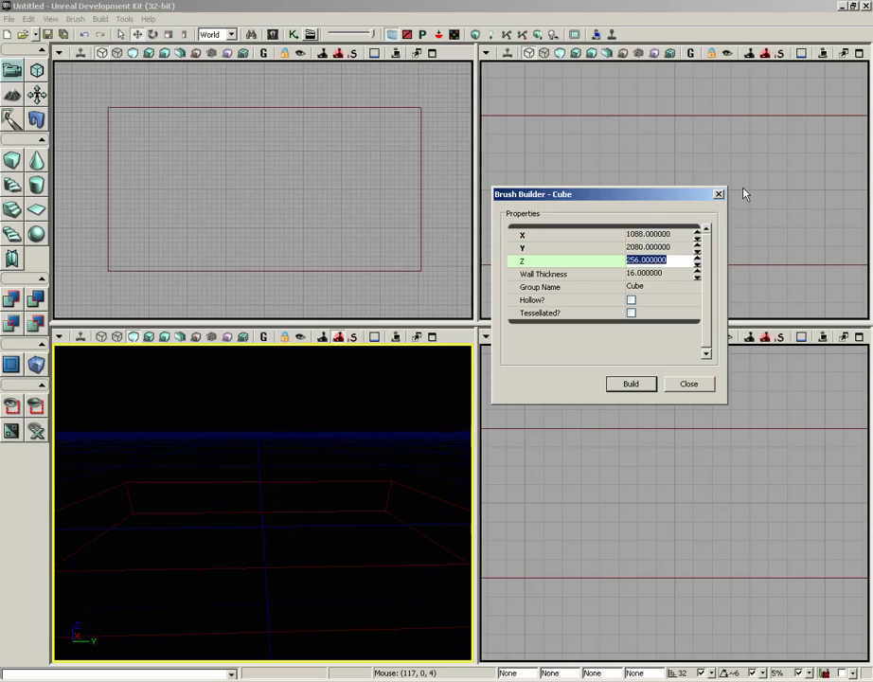
type("32")
left_click(627, 385)
left_click(692, 384)
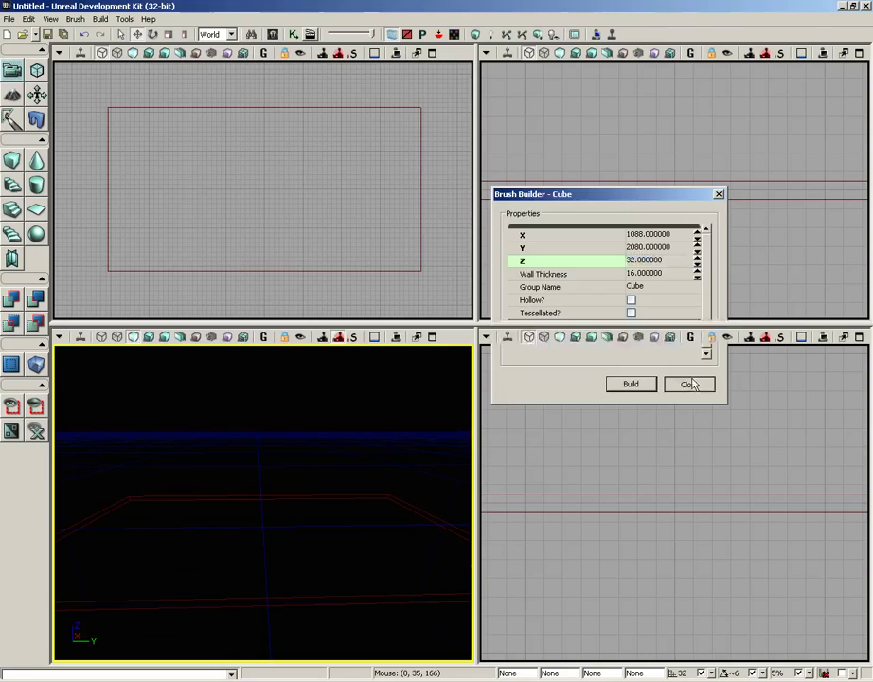
Add the flat builder brush to the level as solid floor geometry with CSG Add
mouse_move(254, 448)
left_mouse_down()
mouse_move(210, 516)
mouse_move(166, 559)
mouse_move(166, 602)
mouse_move(260, 602)
mouse_move(234, 598)
mouse_move(229, 661)
mouse_move(206, 637)
mouse_move(475, 637)
mouse_move(454, 617)
left_mouse_up()
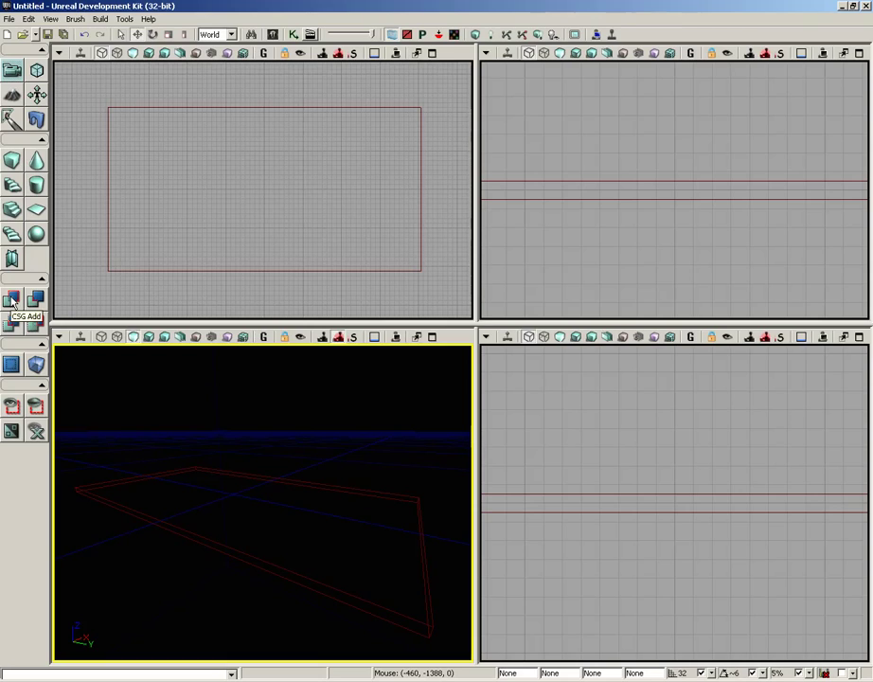
left_click(12, 301)
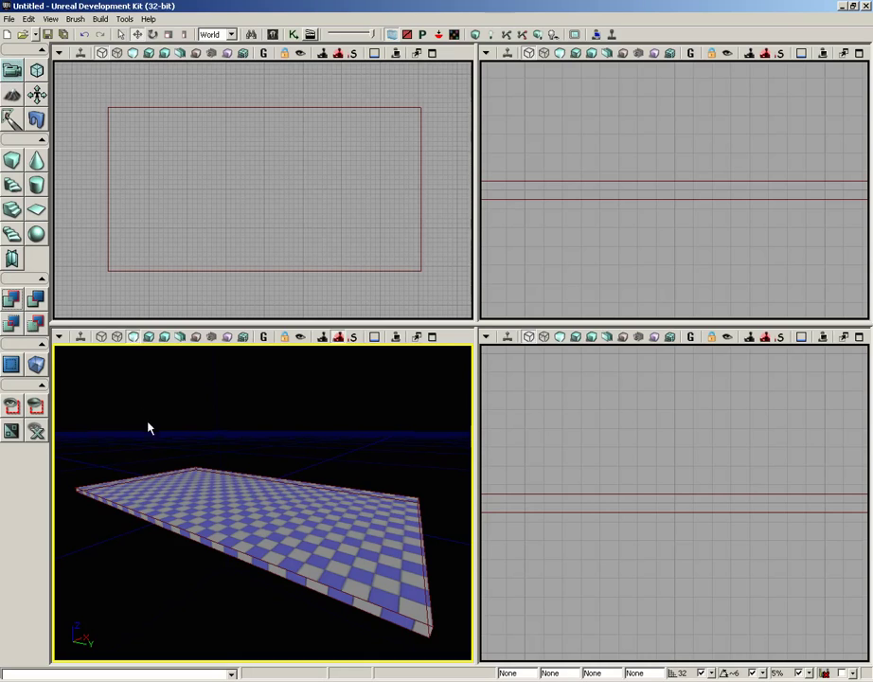
left_click_drag(205, 425, 159, 349)
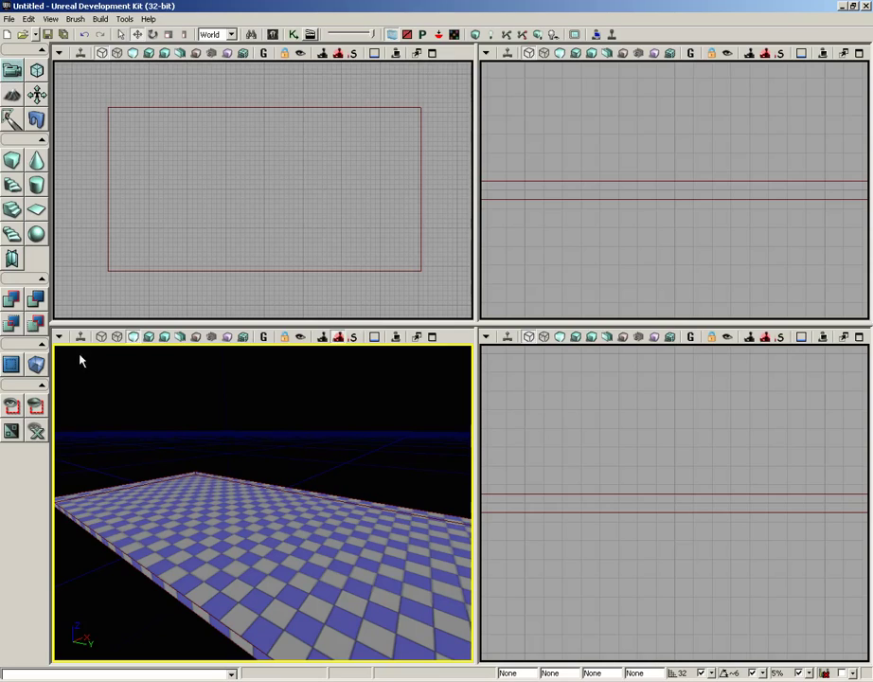
Switch the perspective view to Lit mode and place a point light on the floor
left_click(149, 338)
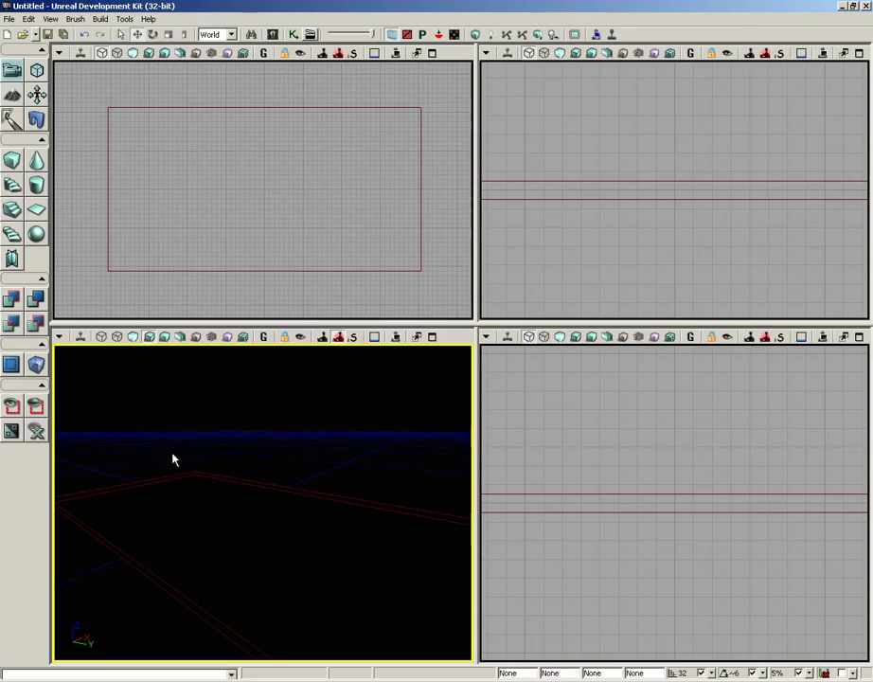
right_click_drag(265, 507, 233, 502)
left_click(226, 493)
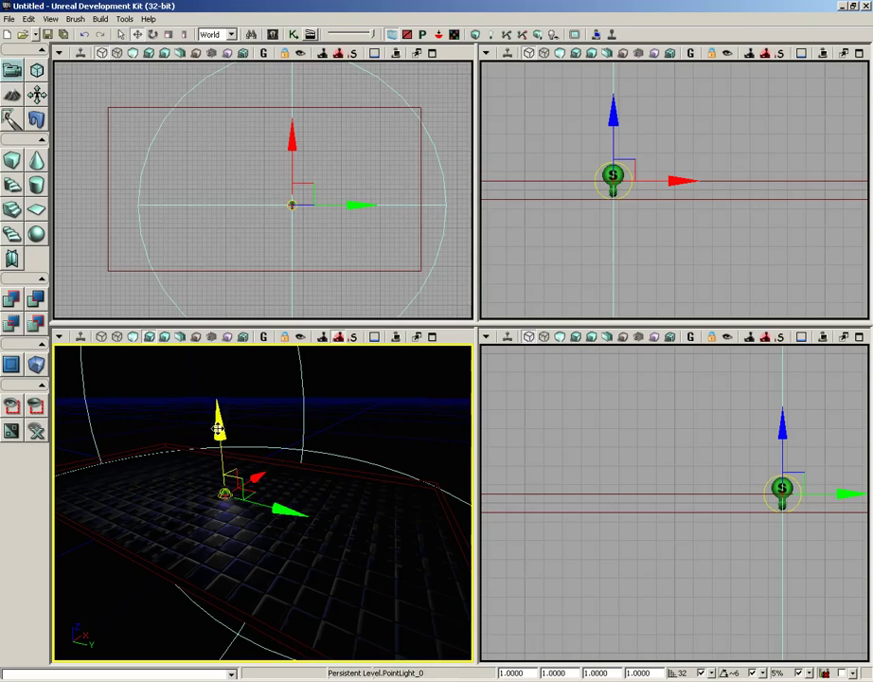
left_click(52, 20)
mouse_move(29, 20)
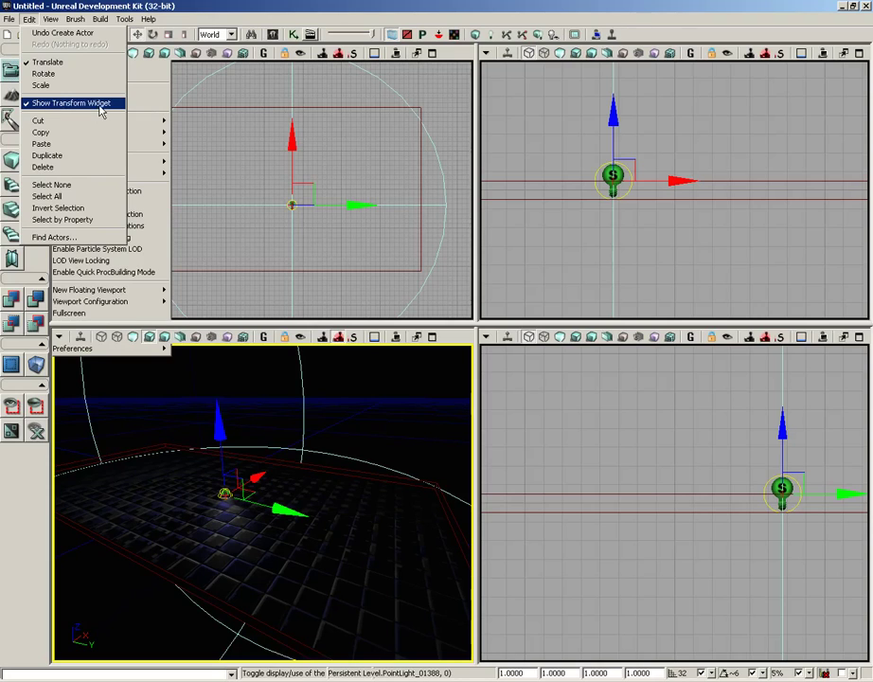
left_click(457, 335)
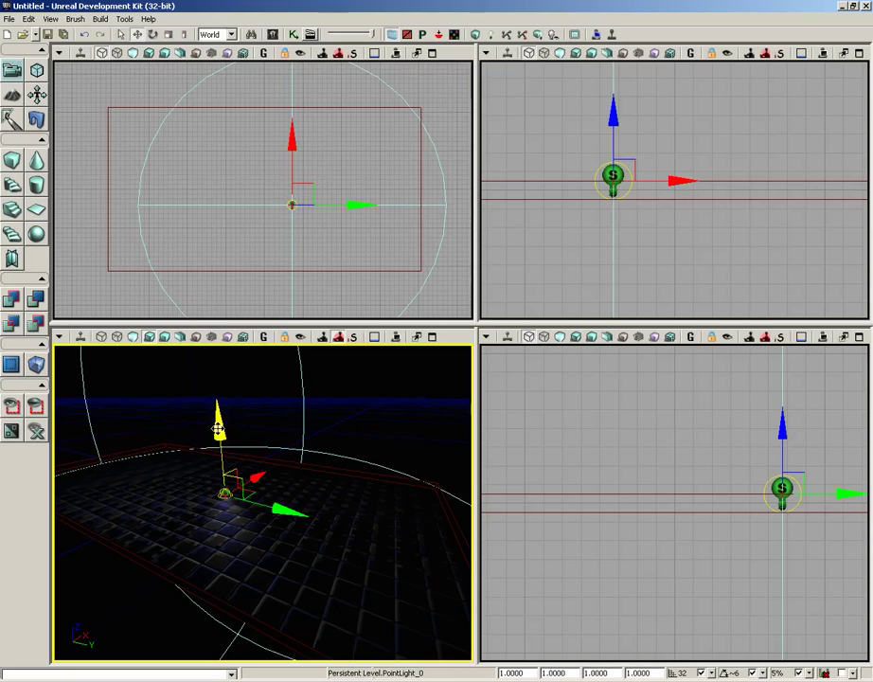
Raise the point light along the Z axis well above the floor so it lights a wider area
left_click_drag(218, 428, 211, 345)
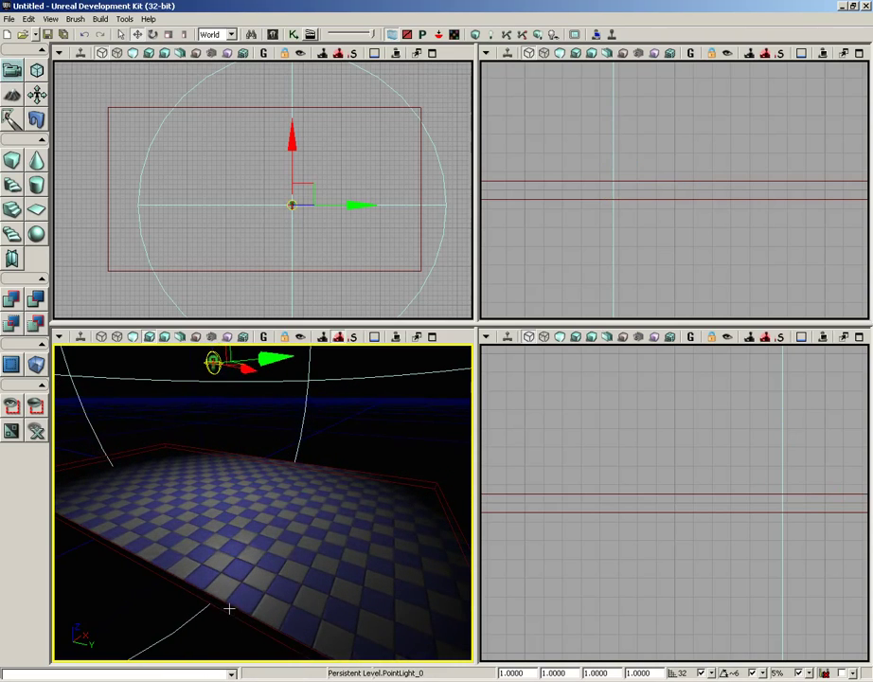
left_click_drag(256, 553, 100, 345)
left_click_drag(101, 348, 298, 659)
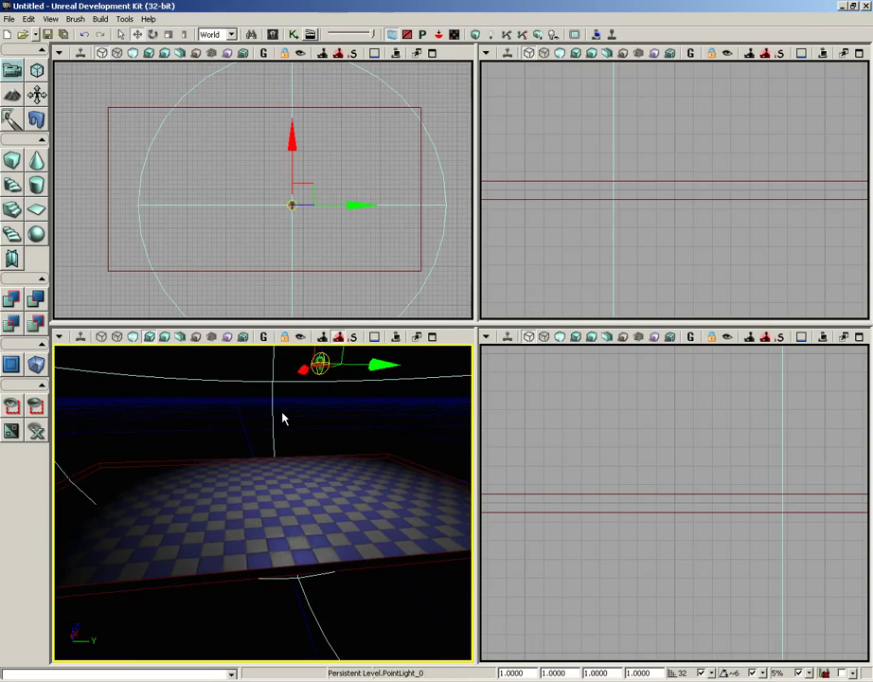
mouse_move(283, 418)
left_mouse_down()
mouse_move(282, 351)
mouse_move(285, 395)
left_mouse_up()
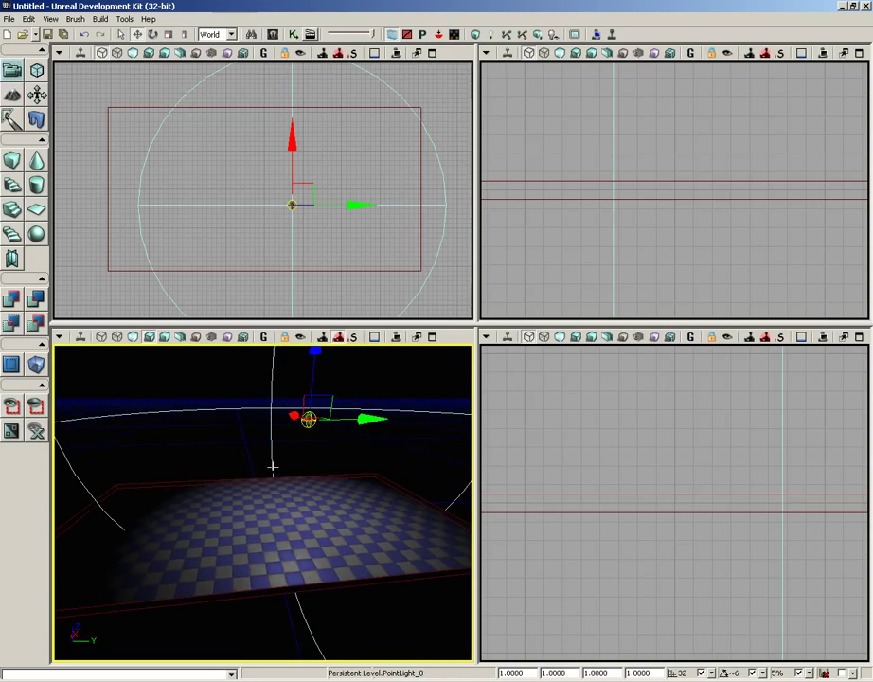
left_click_drag(273, 464, 232, 512)
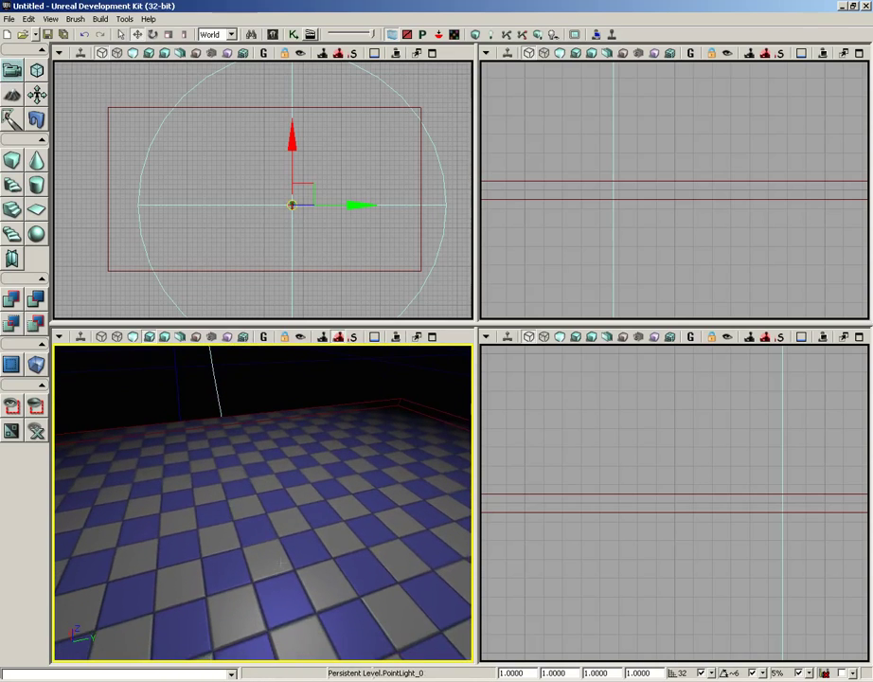
Play-test the level from a spot on the floor and exit the in-editor game
right_click(254, 528)
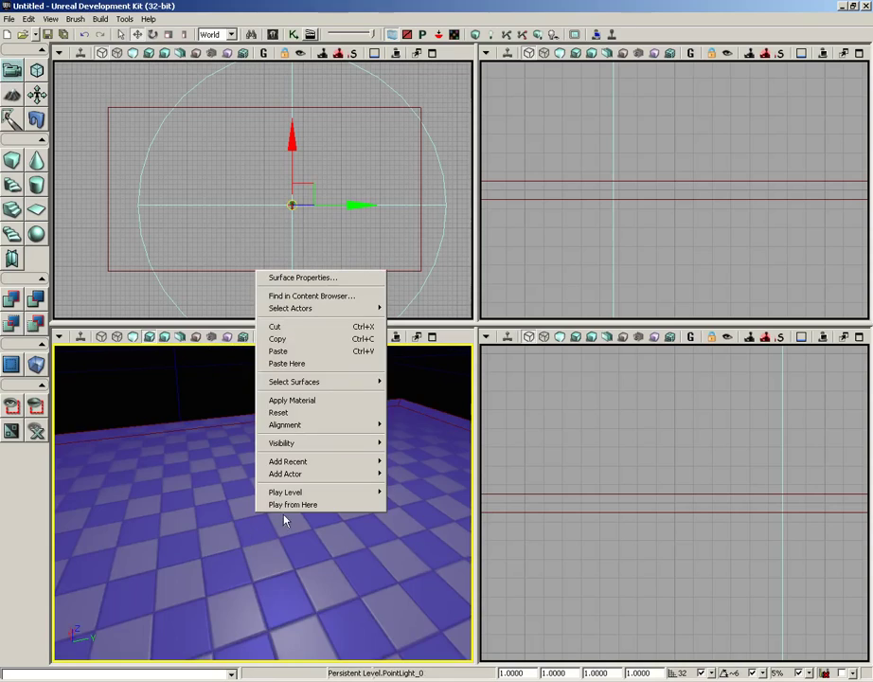
left_click(285, 506)
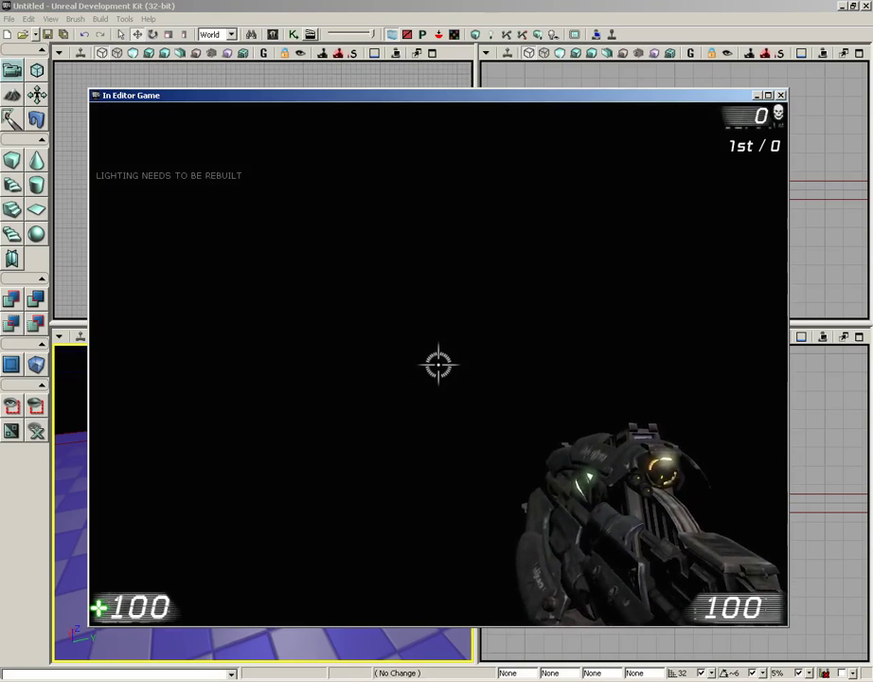
left_click(439, 364)
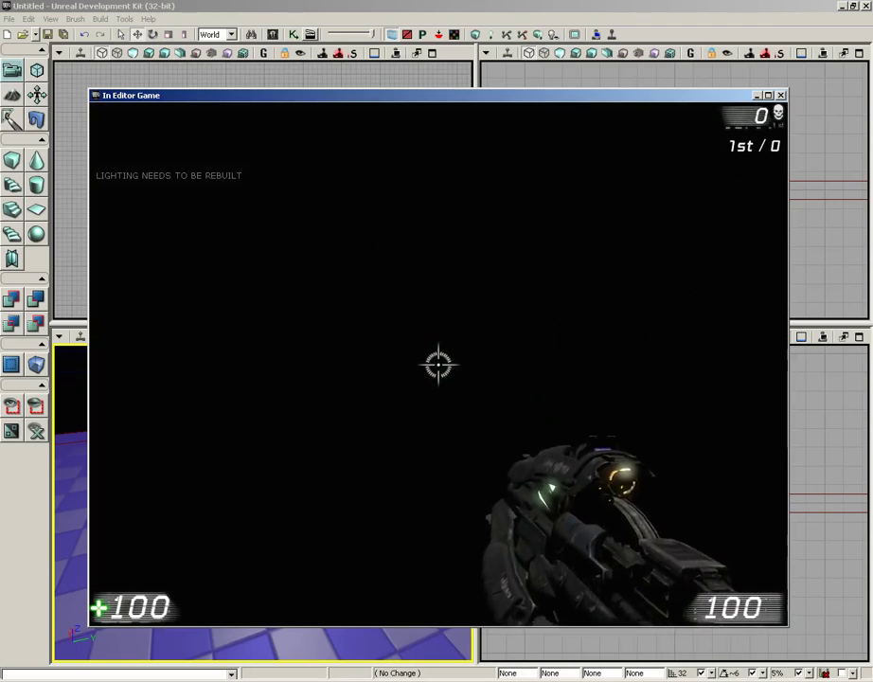
key("Escape")
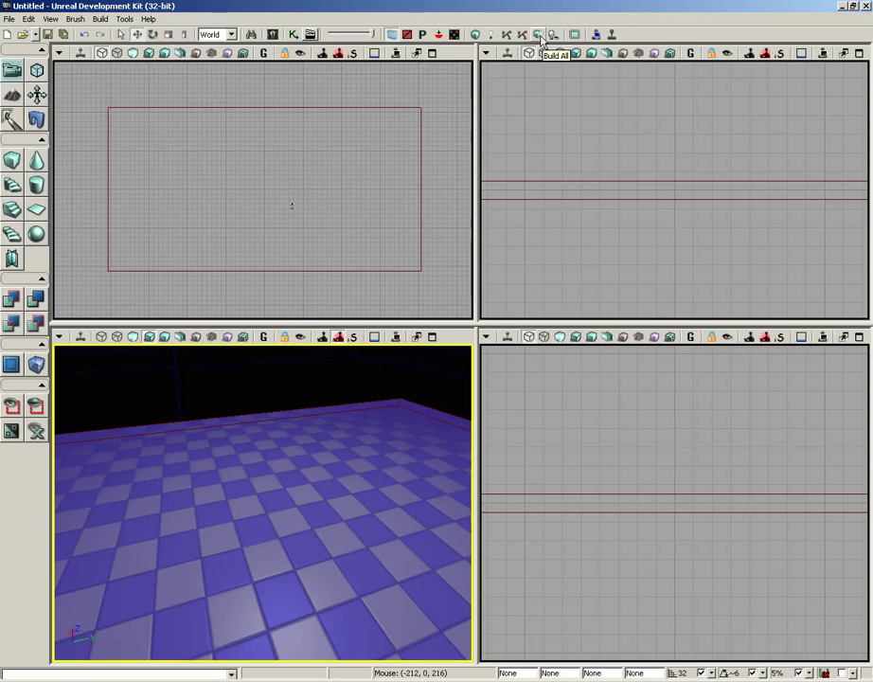
Rebuild everything in the level with Build All and dismiss the map check and lighting results
left_click(540, 38)
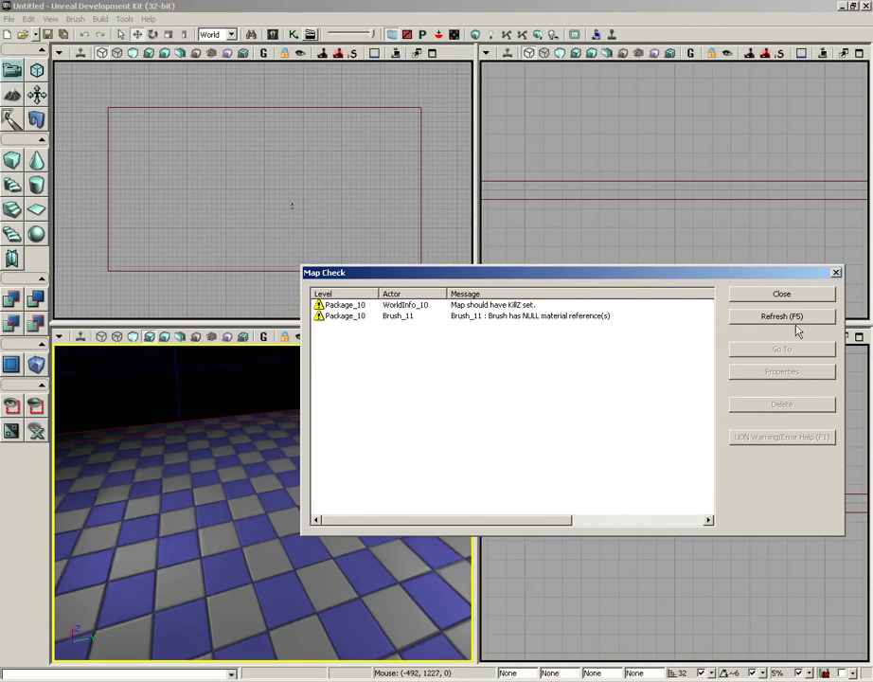
left_click(779, 294)
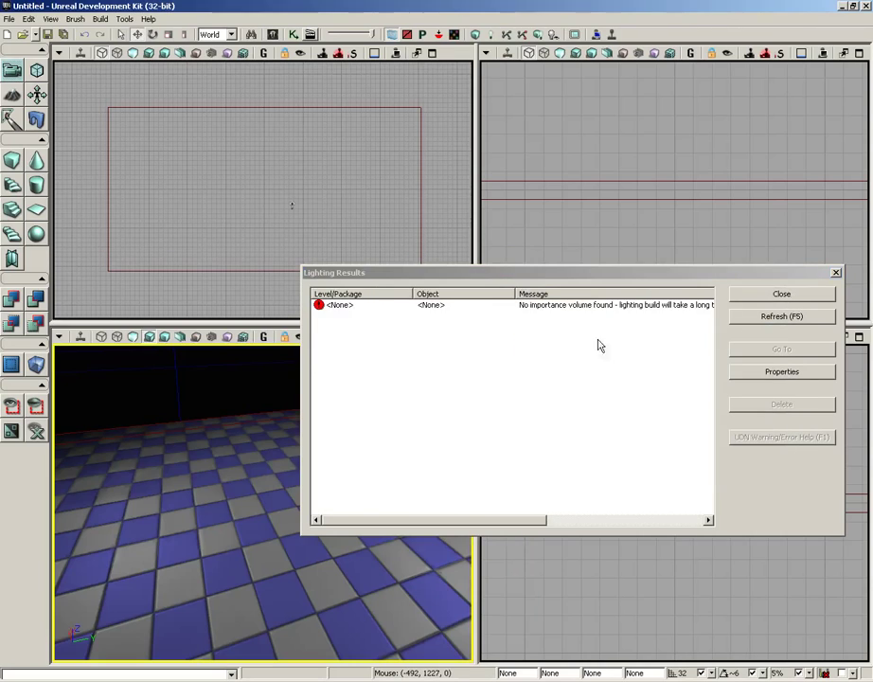
left_click(778, 295)
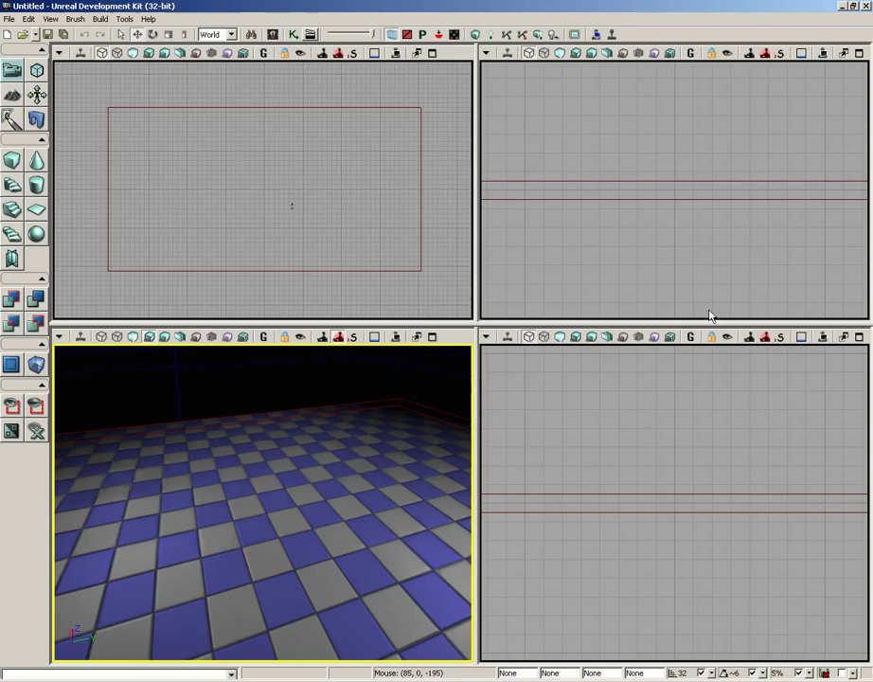
Play-test the rebuilt level from a spot on the floor, walking around and firing the weapon, and exit the in-editor game
right_click(251, 534)
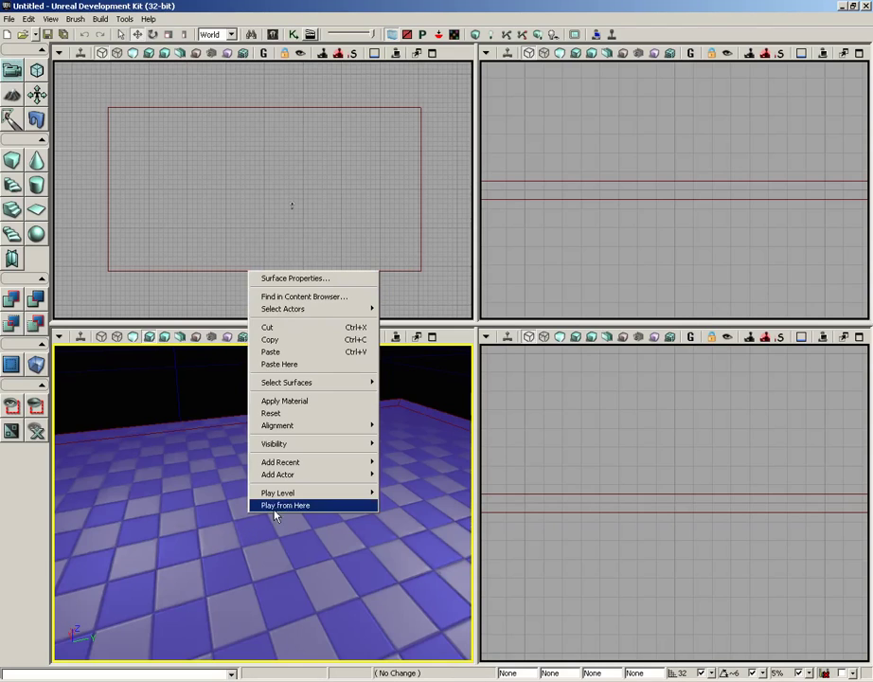
left_click(276, 507)
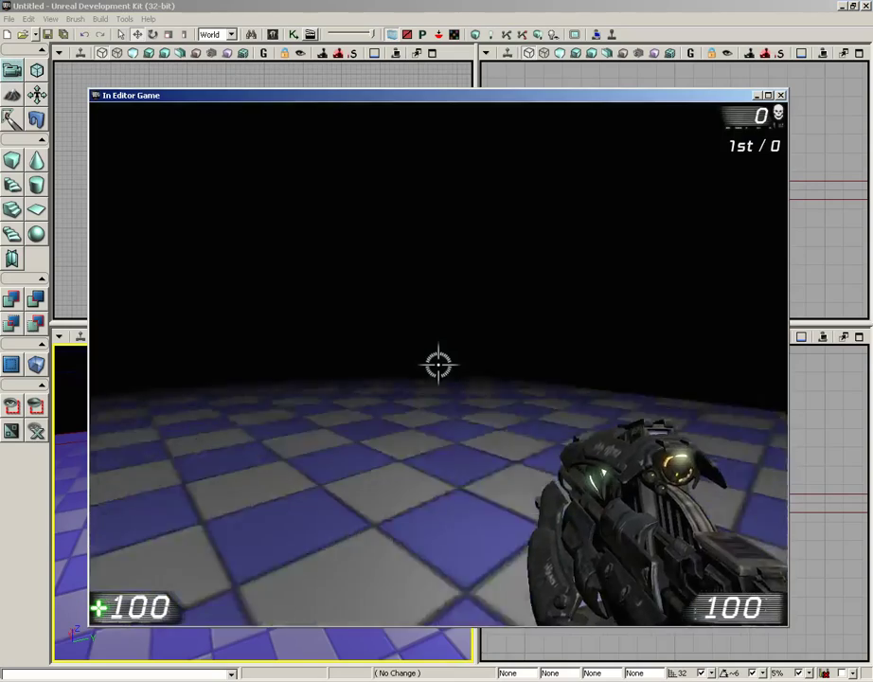
key("w")
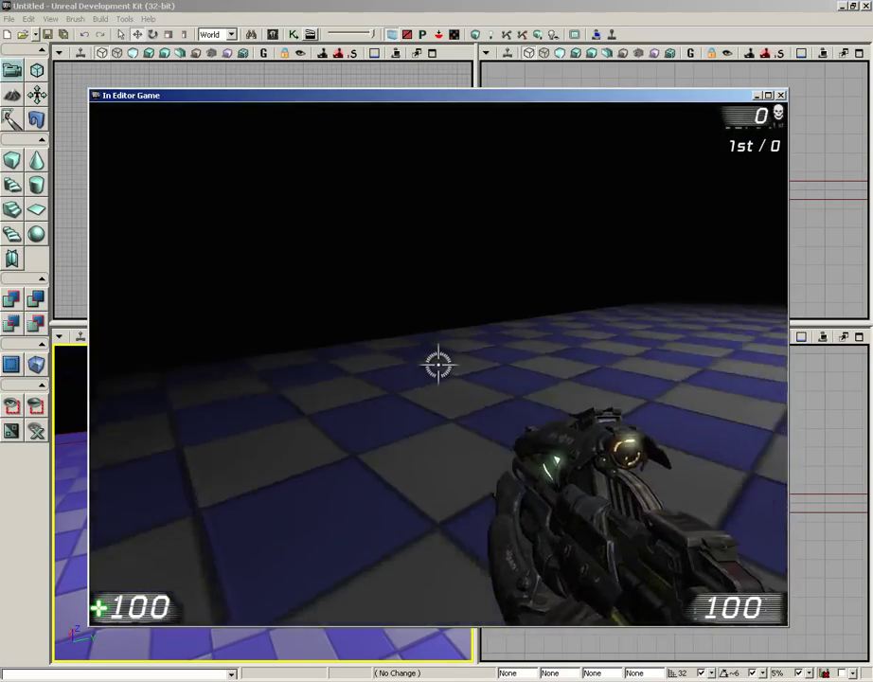
key("w")
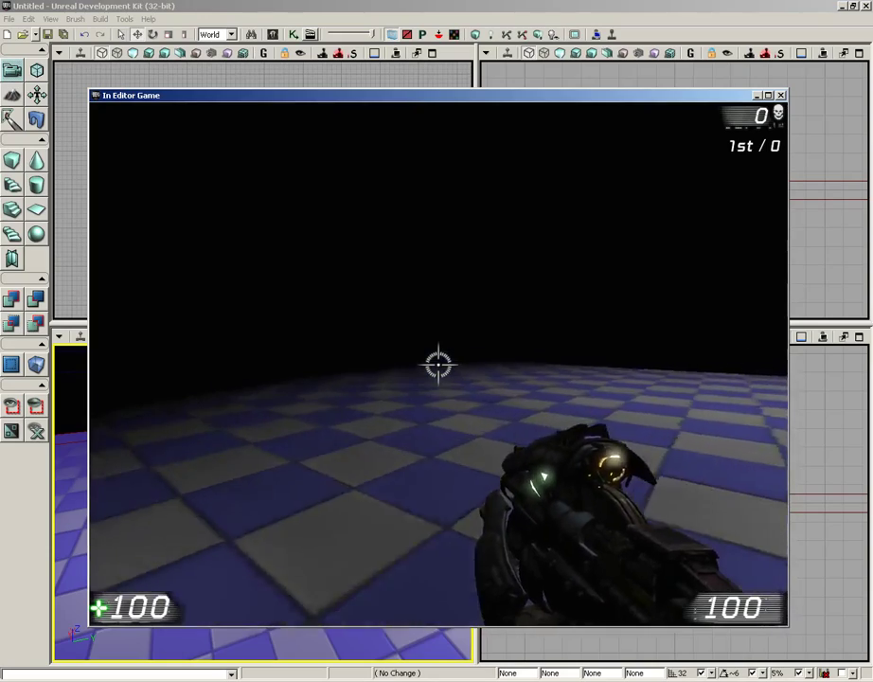
key("w")
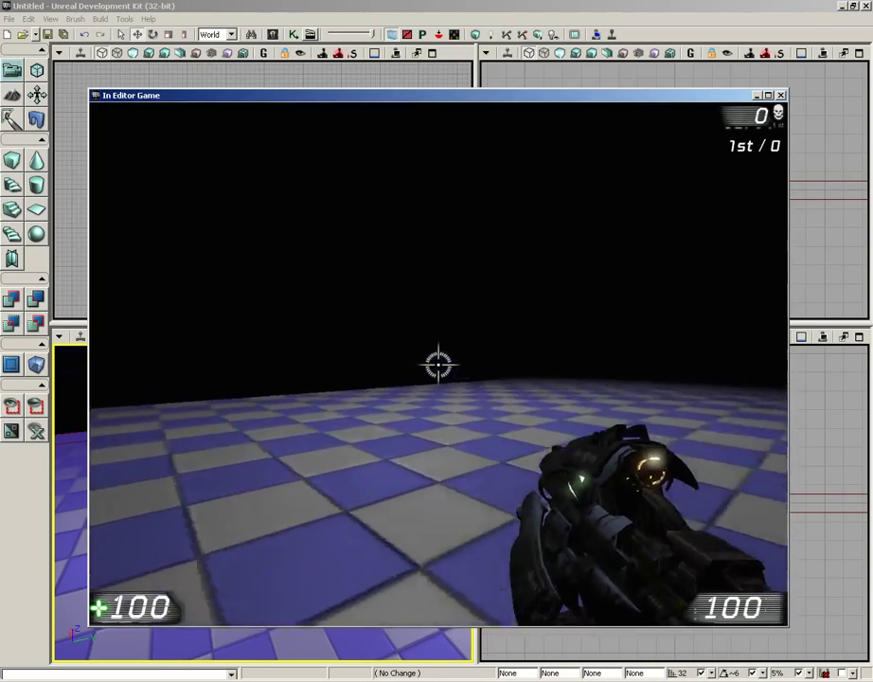
key("w")
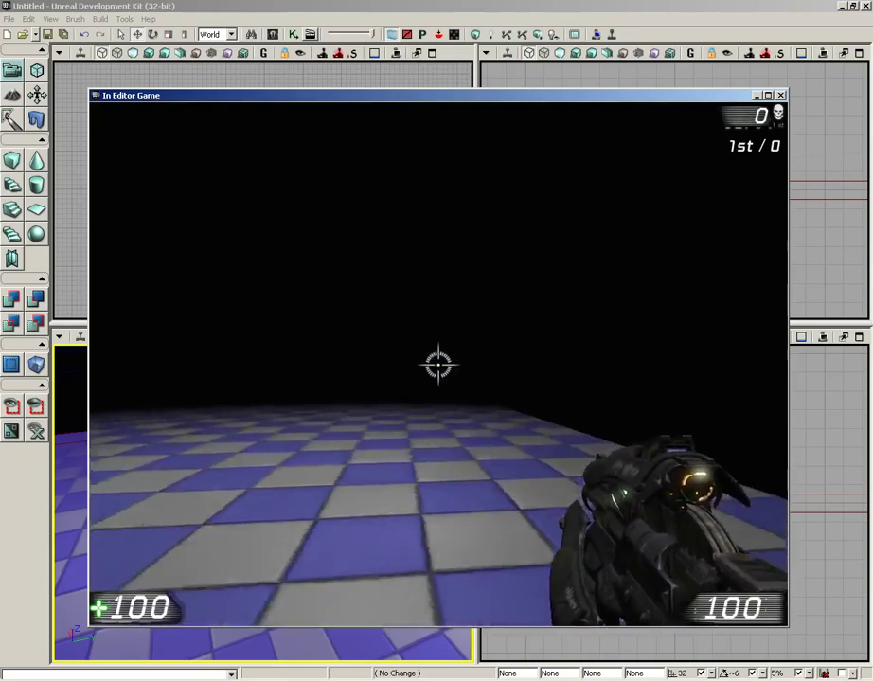
left_click(439, 364)
left_click(439, 363)
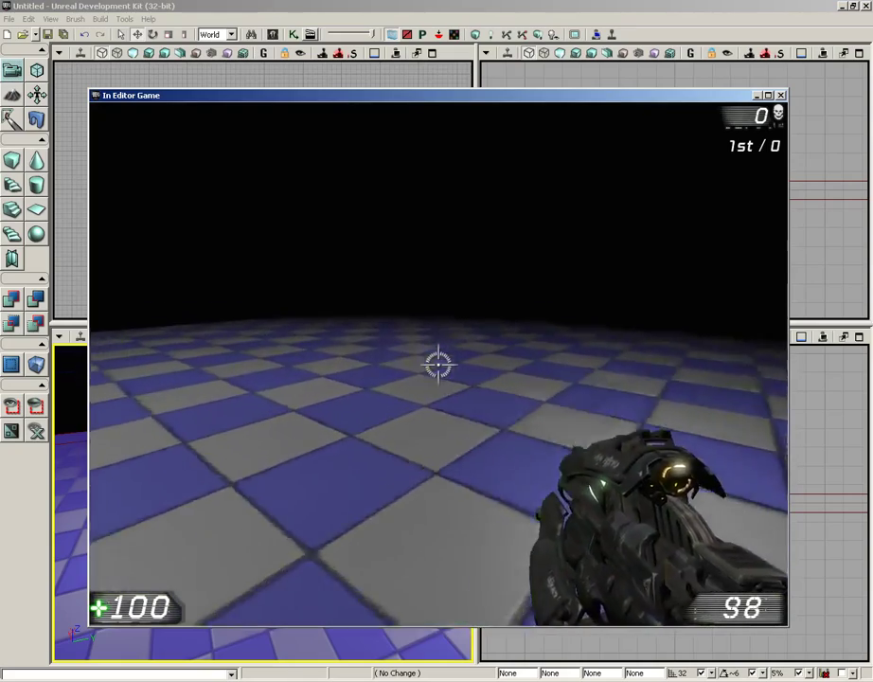
left_click(438, 364)
key("w")
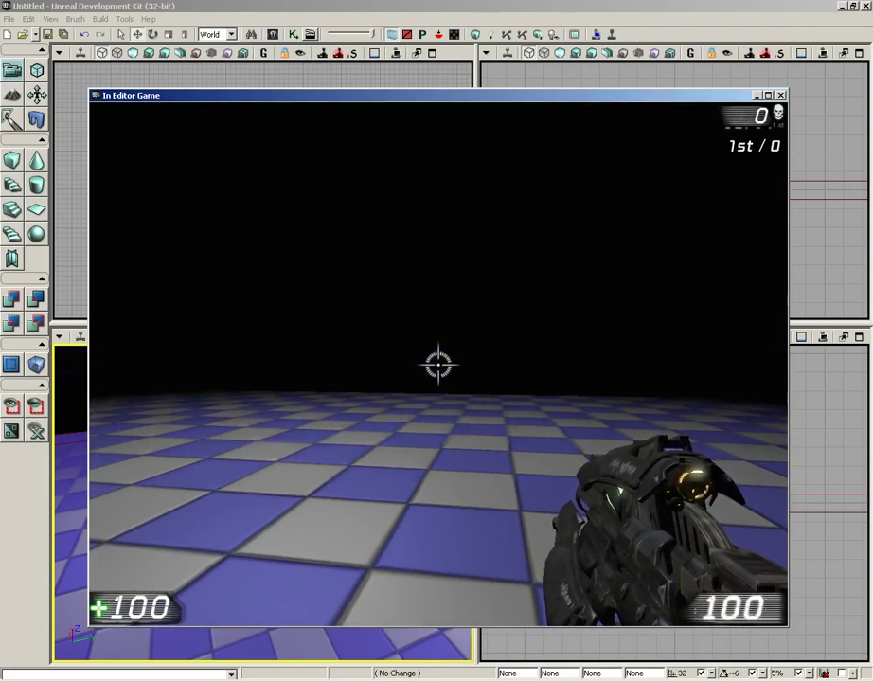
key("Escape")
mouse_move(291, 413)
left_mouse_down()
mouse_move(271, 466)
mouse_move(251, 367)
mouse_move(214, 473)
mouse_move(292, 415)
left_mouse_up()
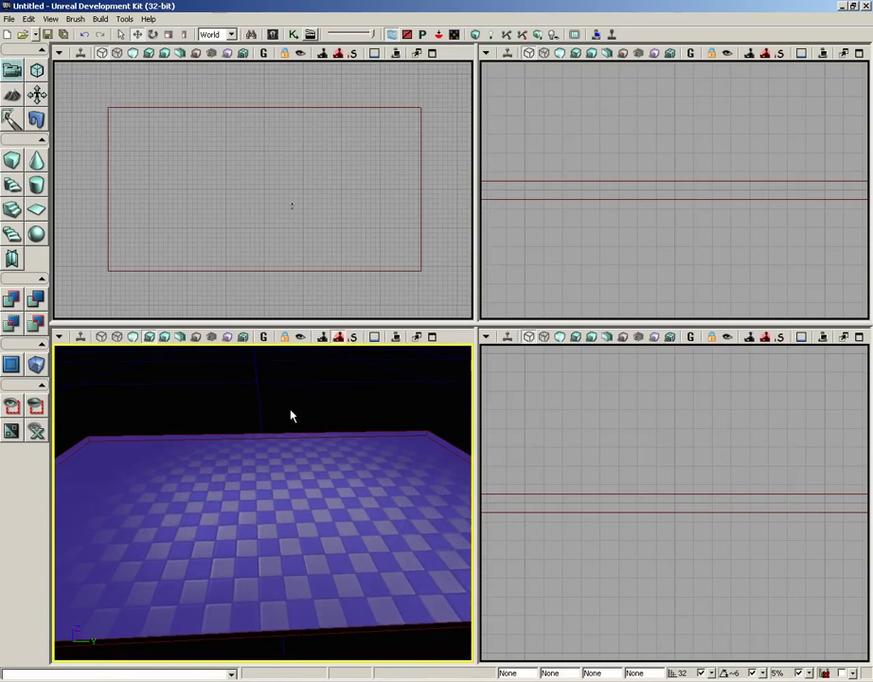
Start saving the current level and create and open a new folder named SimpleLevel inside the Maps folder
left_click(9, 20)
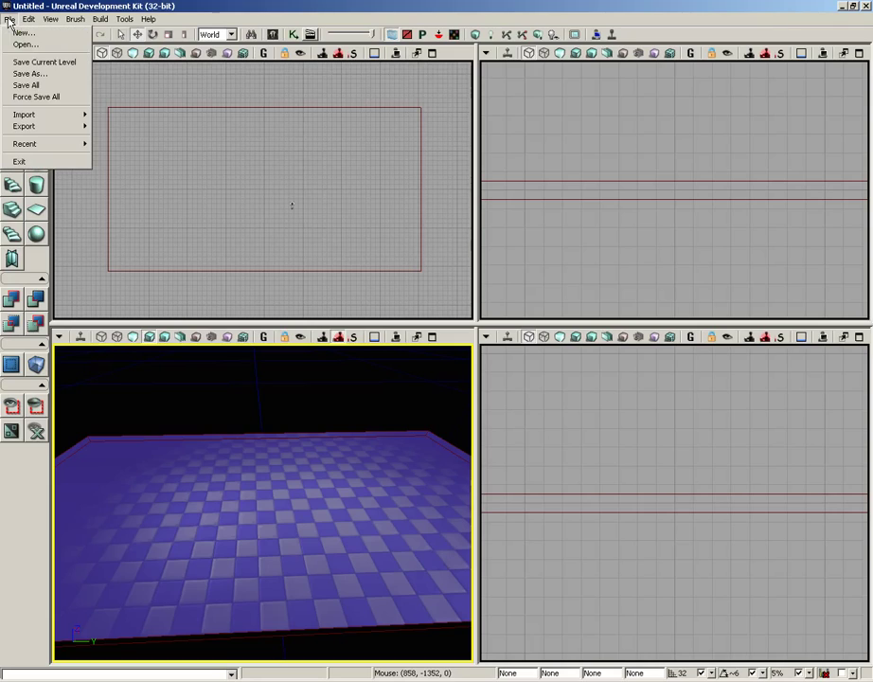
left_click(19, 61)
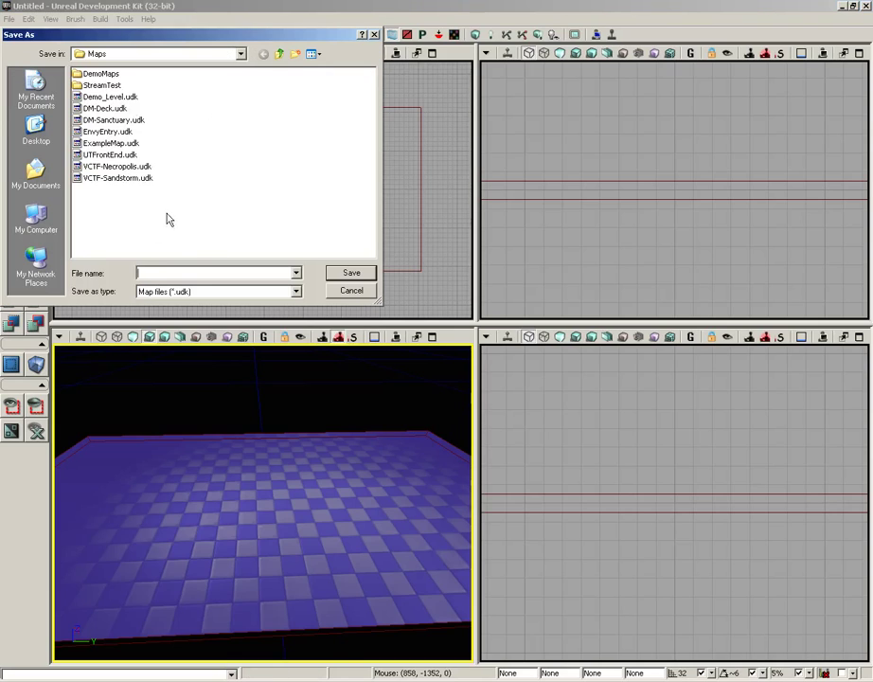
left_click(296, 54)
type("SimpleLevel")
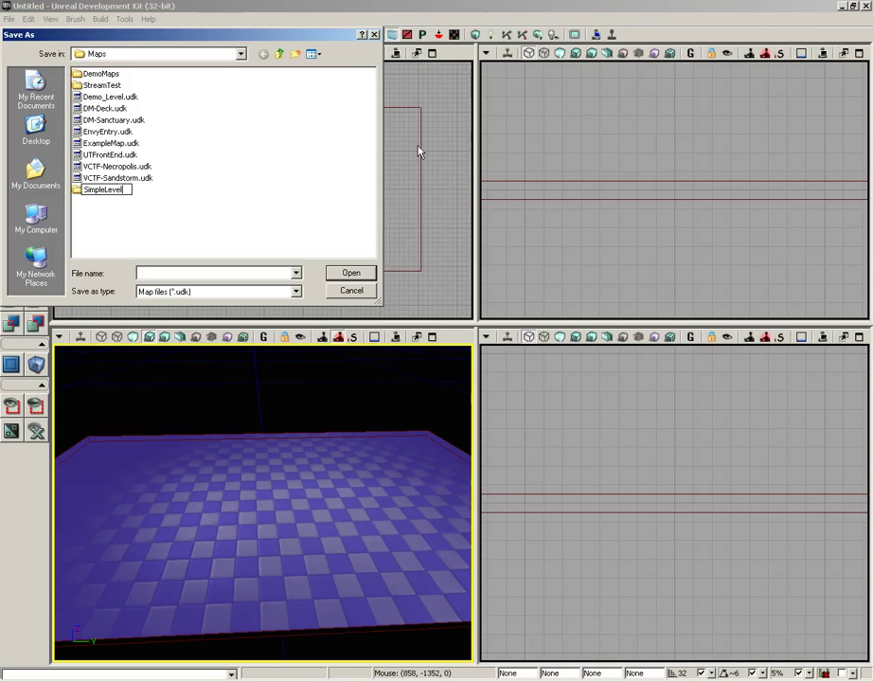
key("Return")
key("Return")
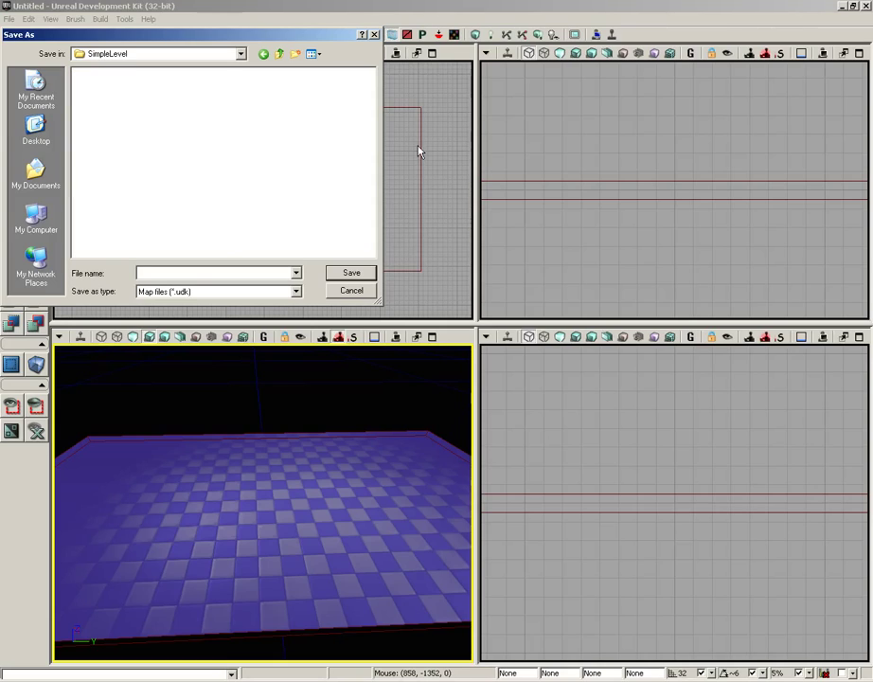
Save the level as SimpleLevel_01 in the SimpleLevel folder
left_click(203, 273)
type("SimpleLevel_01")
key("Return")
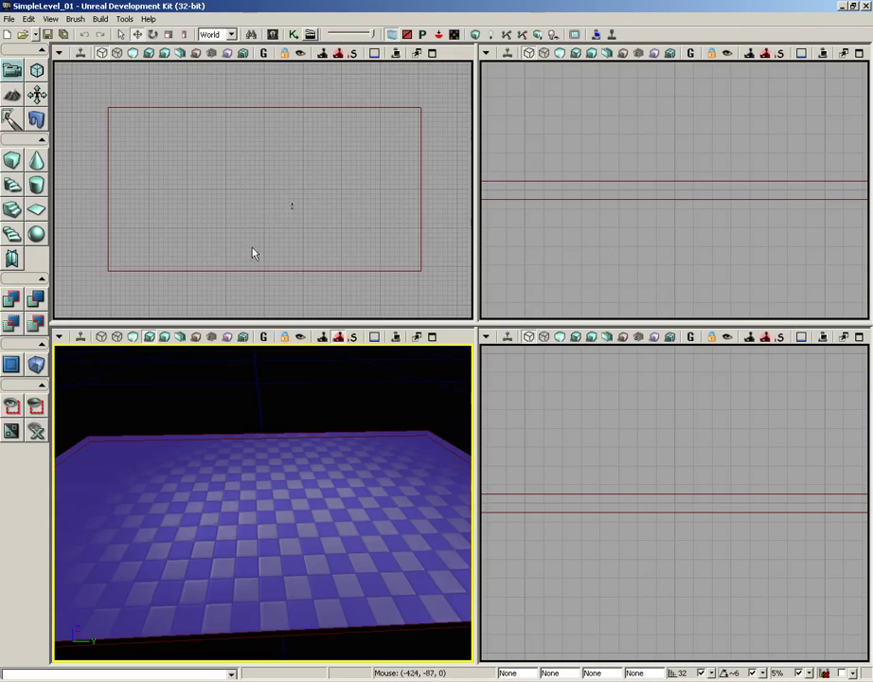
Examine the cube brush builder's size and wall settings and close it without building
right_click(12, 163)
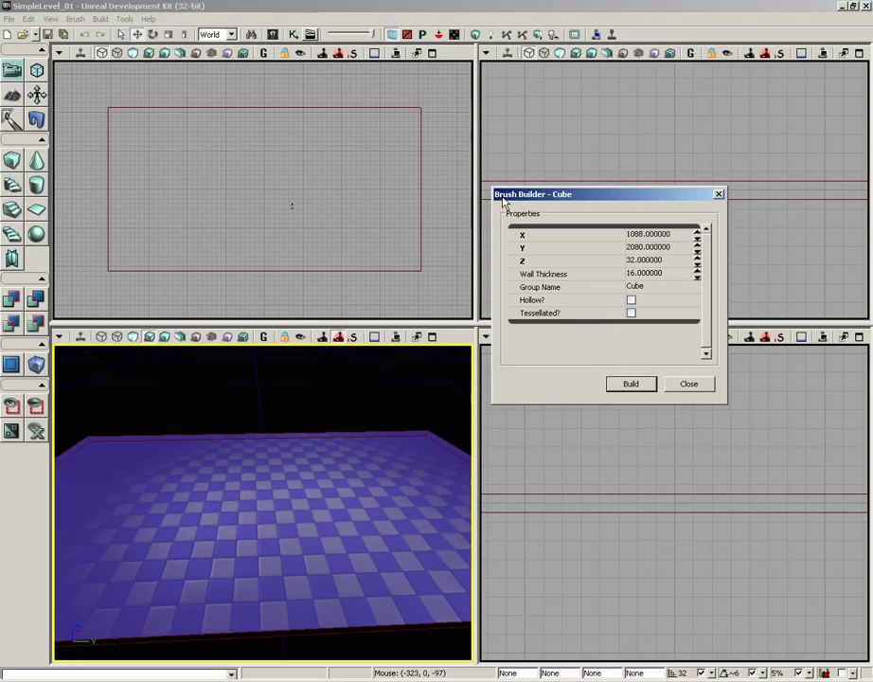
left_click(719, 195)
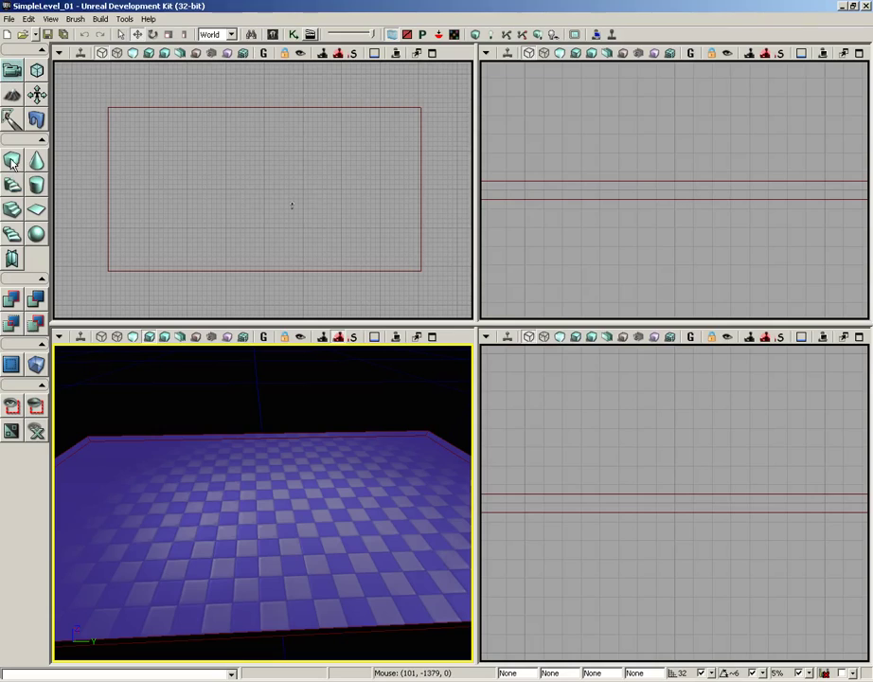